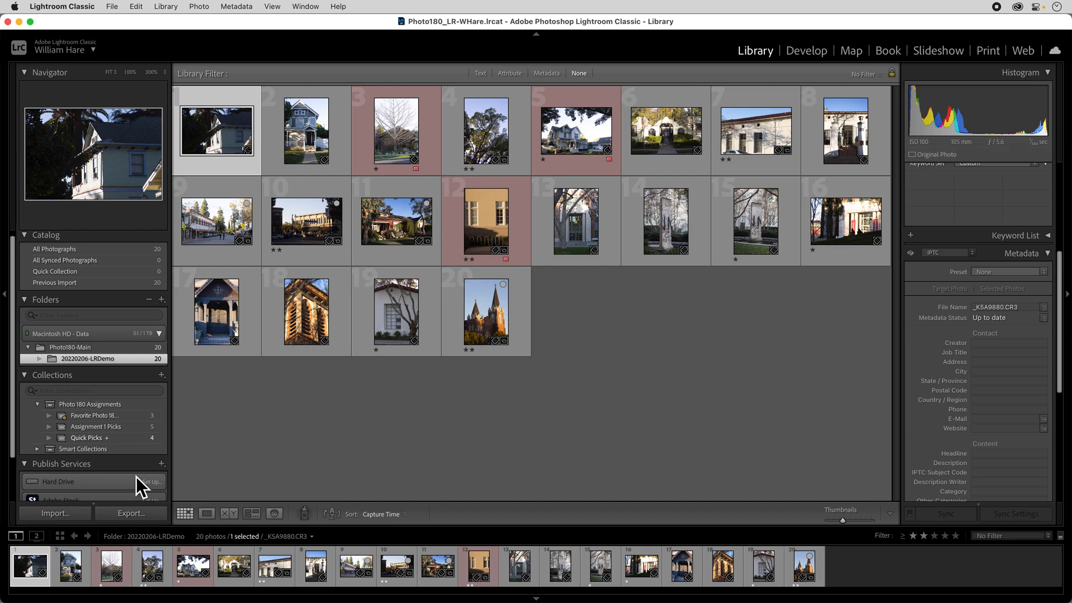
- Select all photos in the Assignment 1 Picks collection and start exporting them
left_click(124, 418)
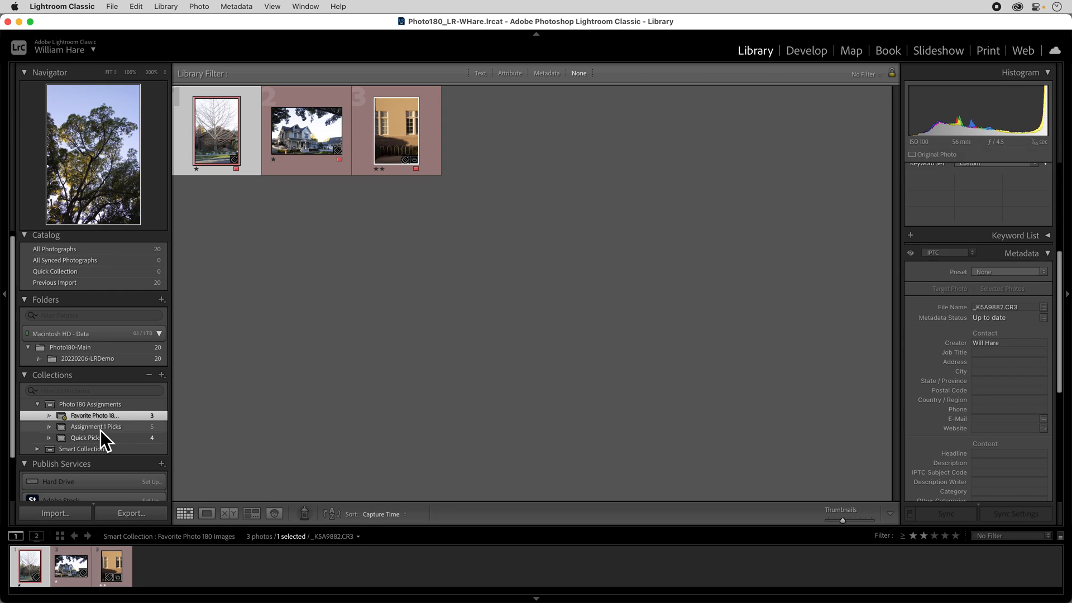
left_click(99, 430)
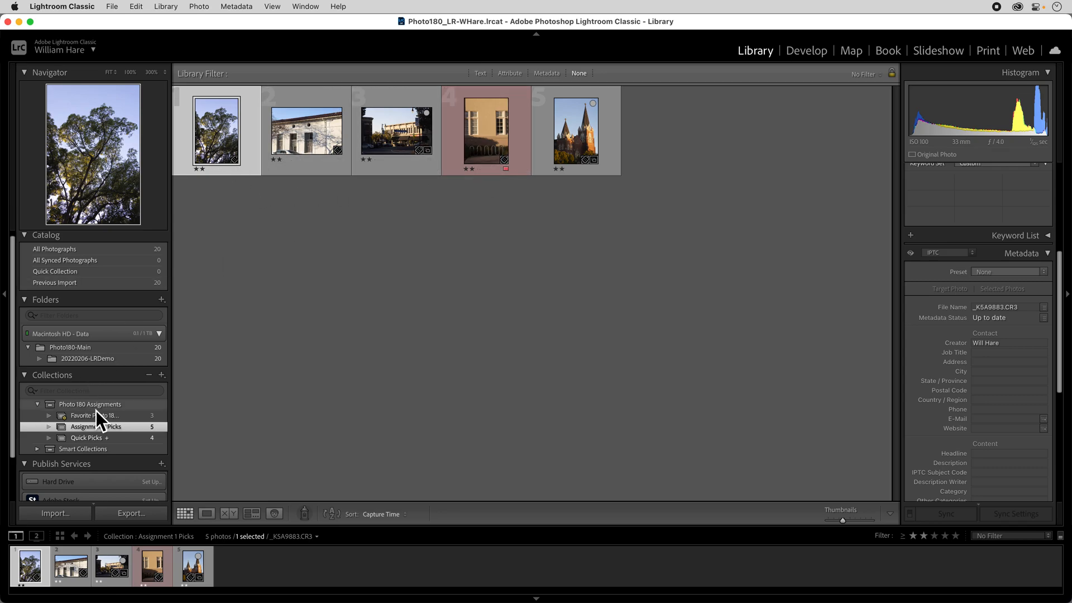
key("super+a")
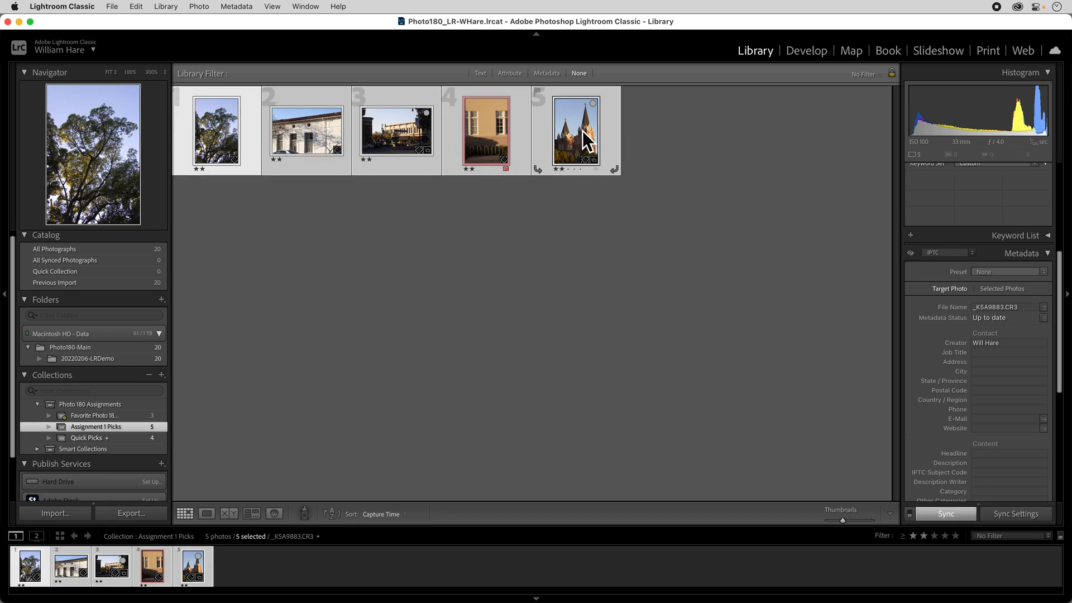
key("super+a")
key("super+d")
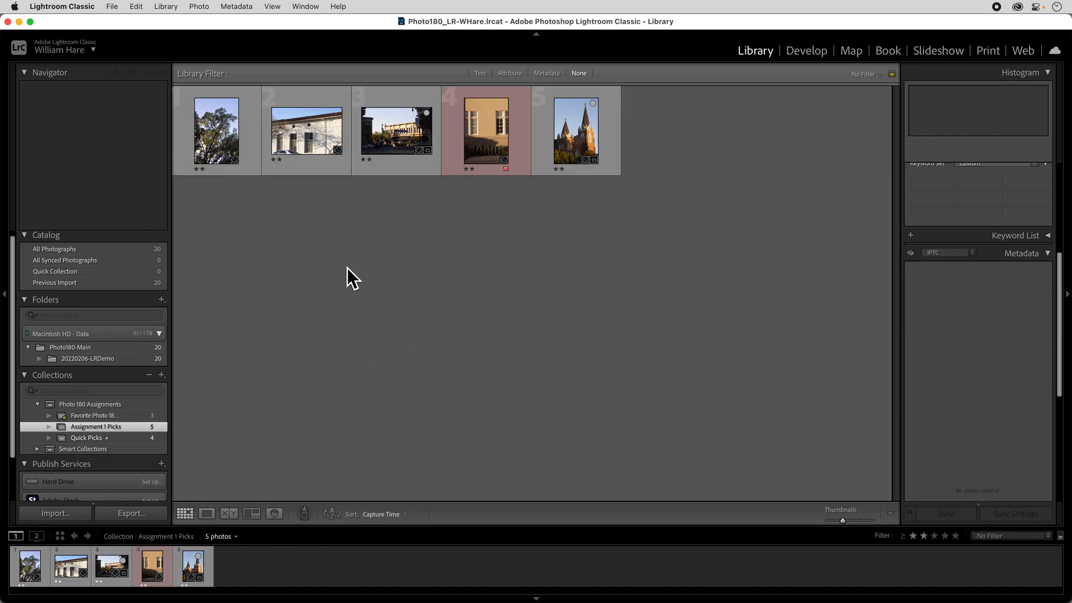
key("super+a")
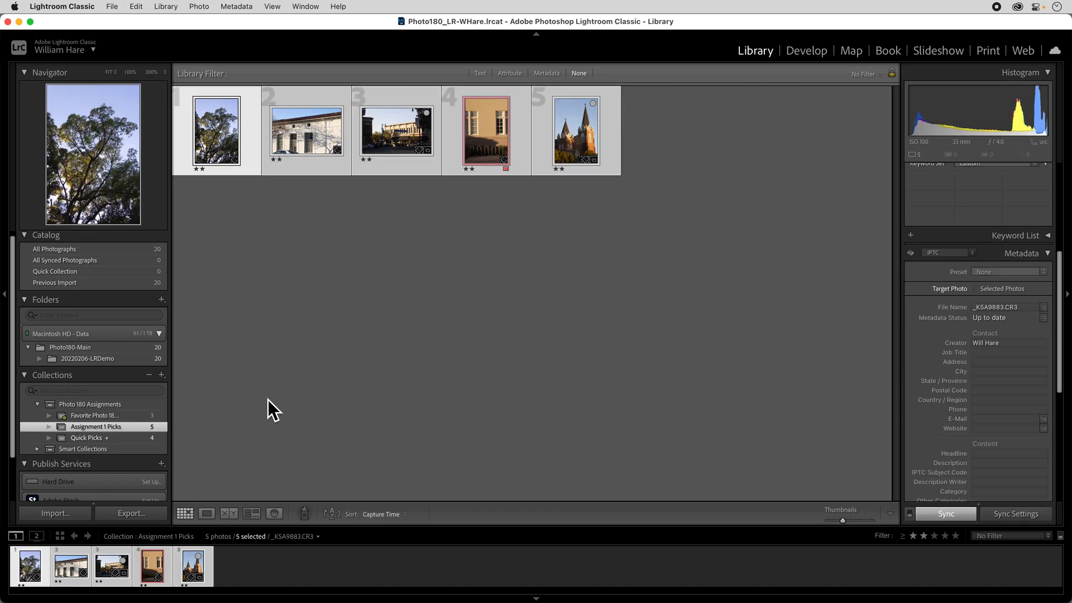
left_click(139, 515)
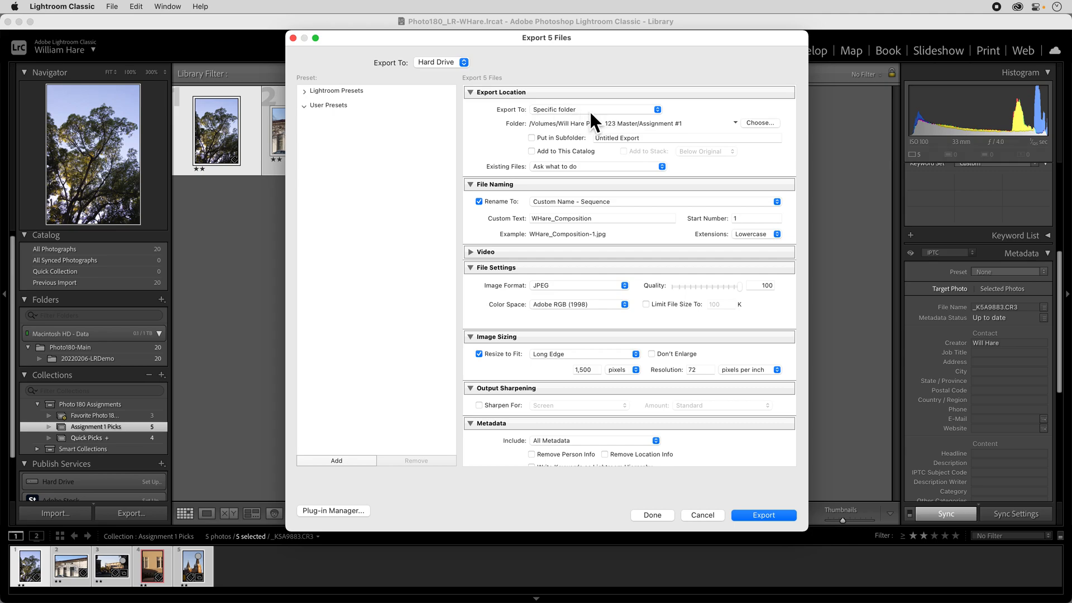
- Set the export destination folder to Pictures
left_click(762, 124)
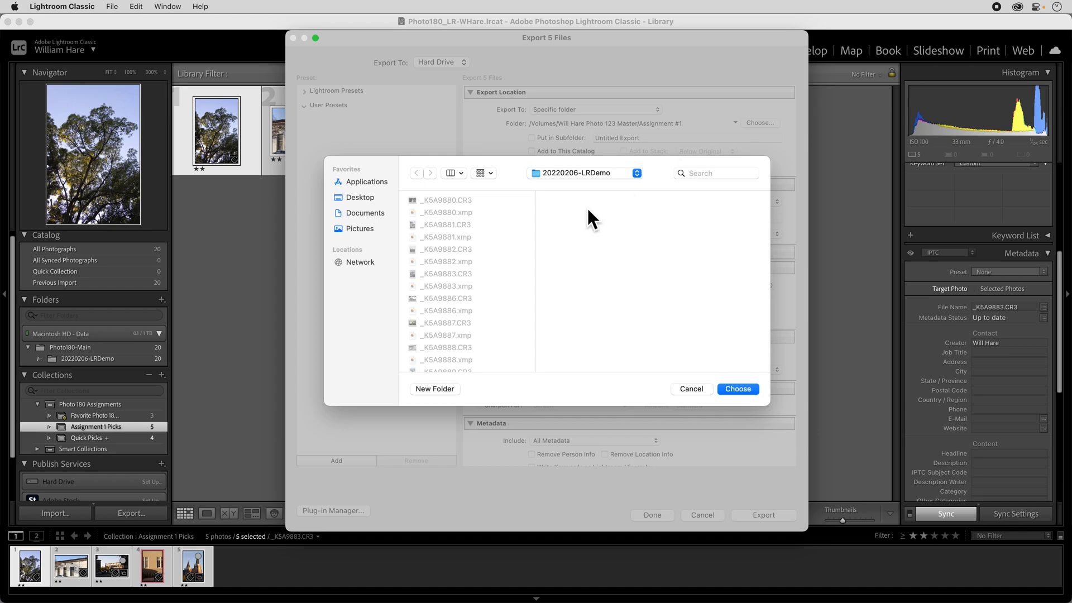
left_click(561, 174)
left_click(559, 189)
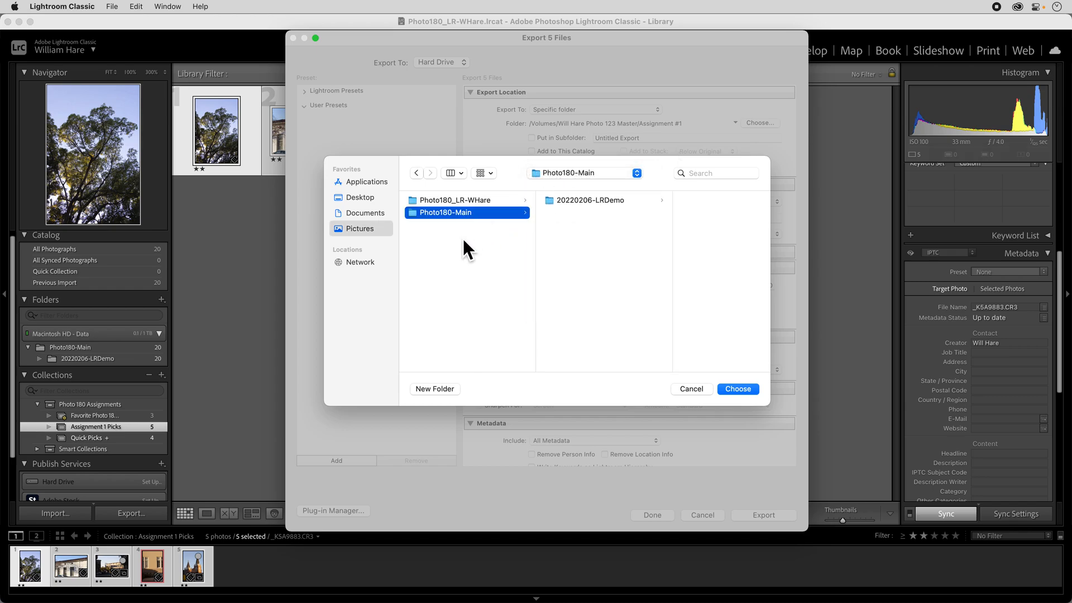
left_click(463, 240)
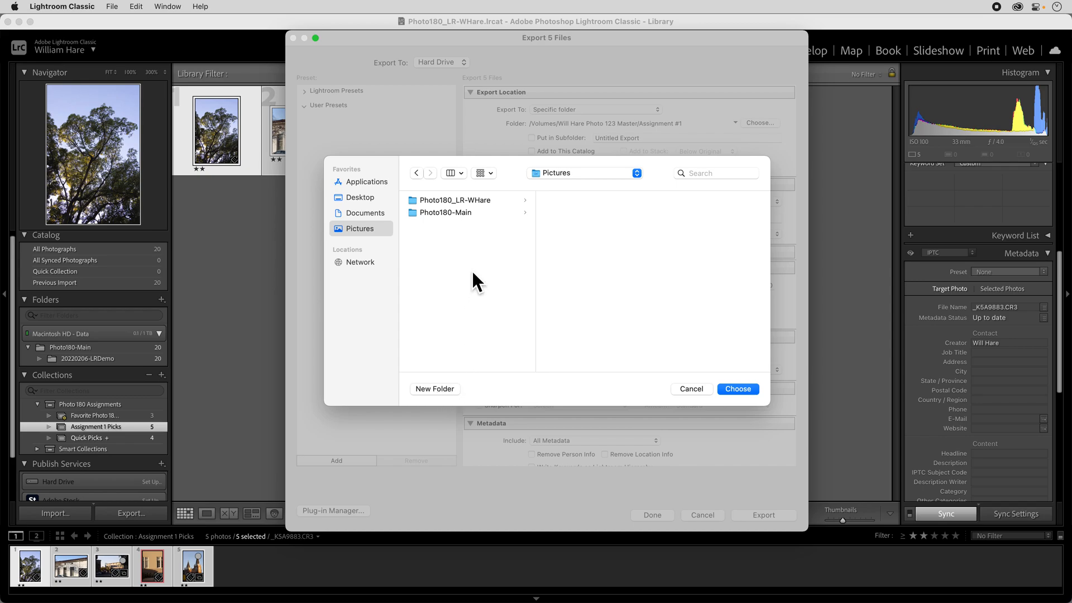
left_click(739, 389)
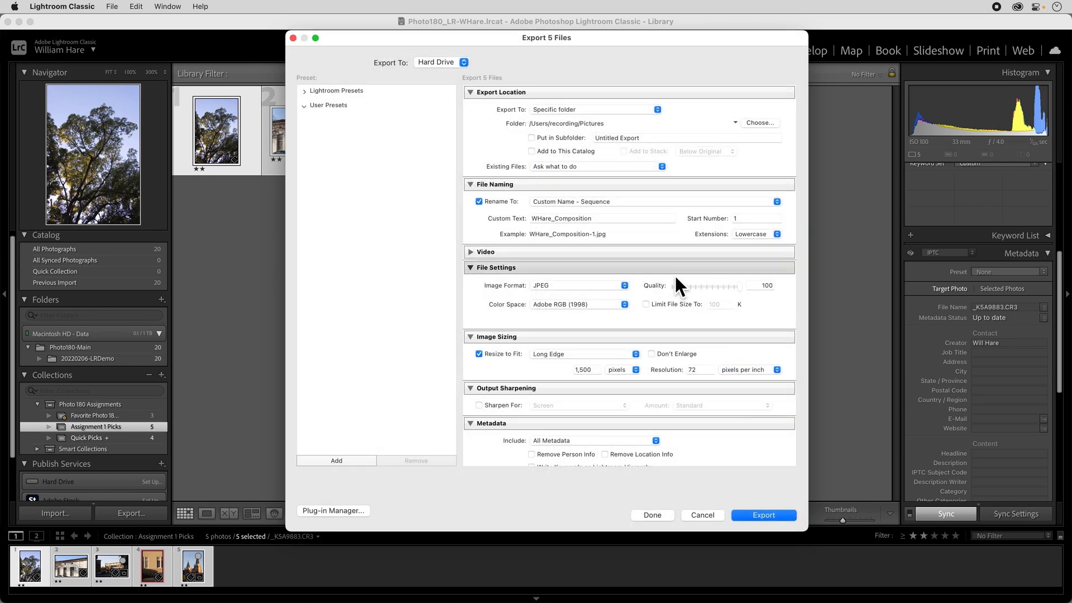
- Put the exported files in a subfolder named "Assignment 1"
left_click(532, 138)
left_click(643, 137)
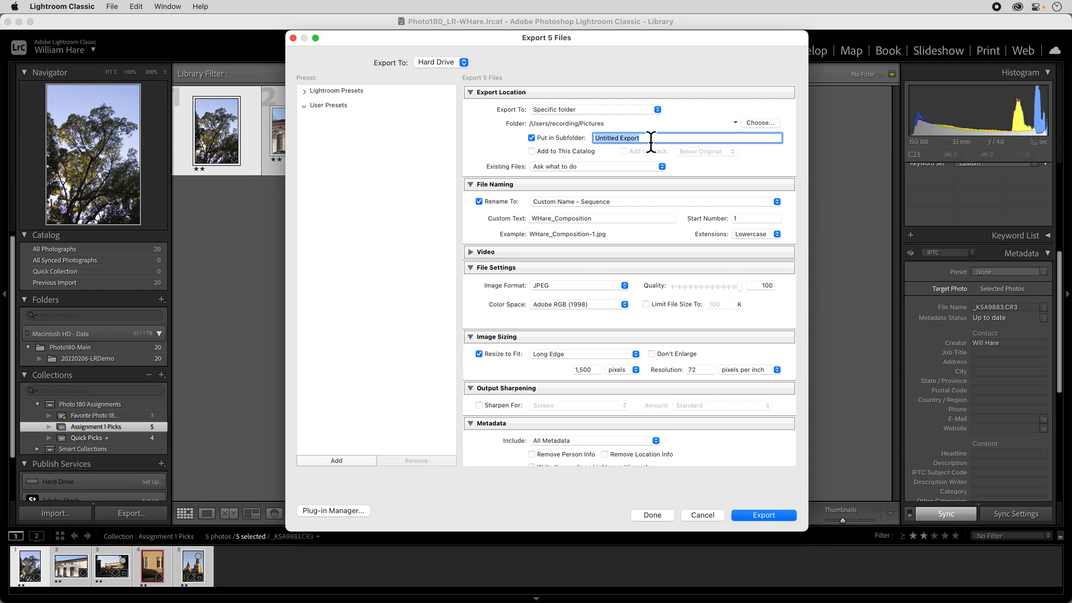
type("Assignment 1")
scroll(611, 128, "down", 1)
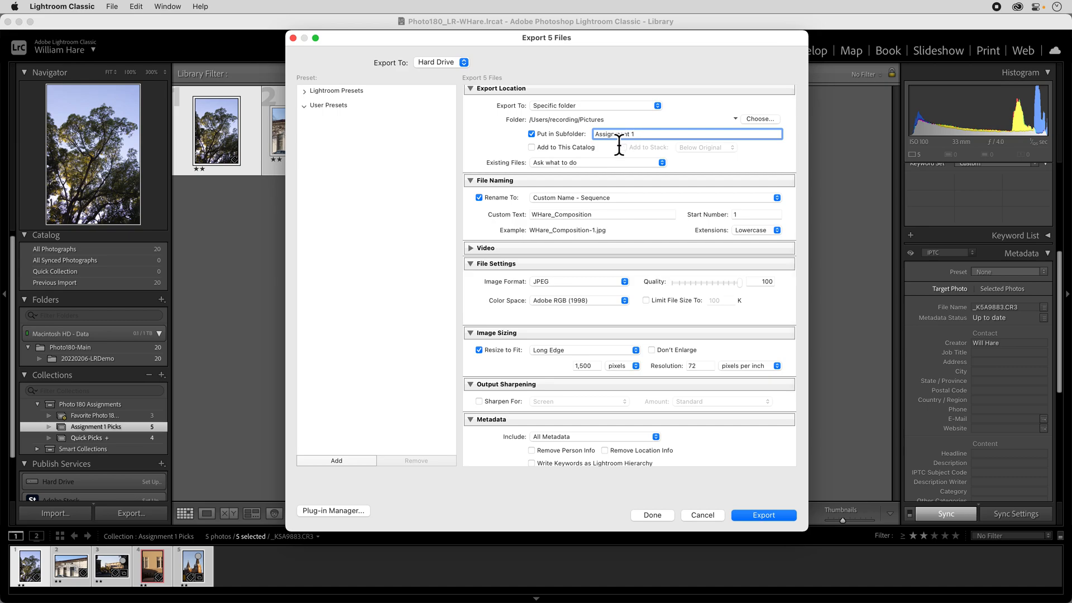
scroll(617, 139, "up", 1)
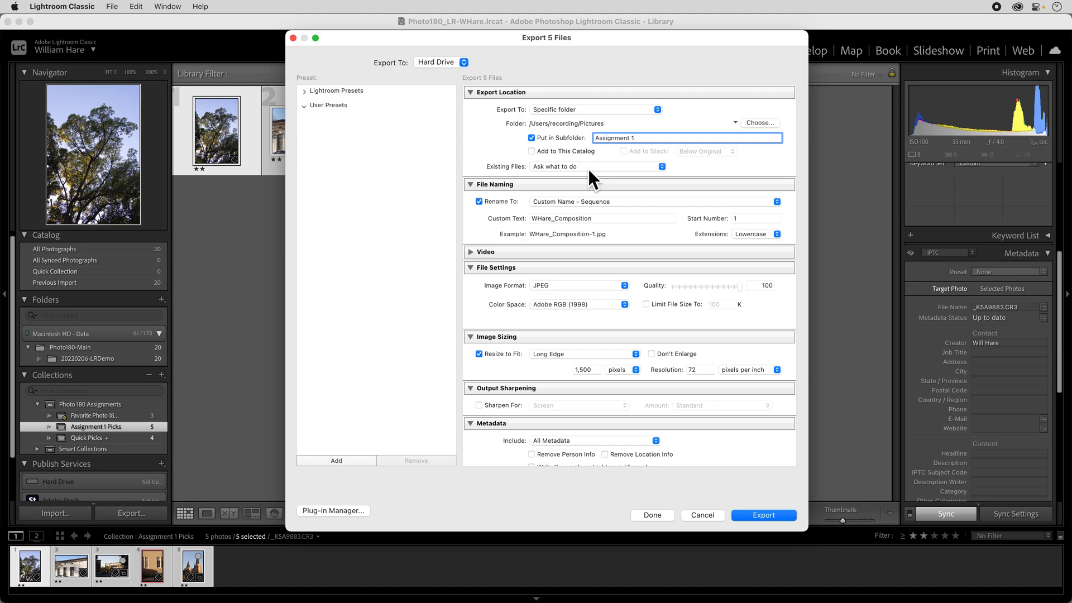
- Set the custom file name text to the photographer's first initial and surname followed by "-Assignment 1", keeping the Custom Name - Sequence template
scroll(535, 200, "down", 3)
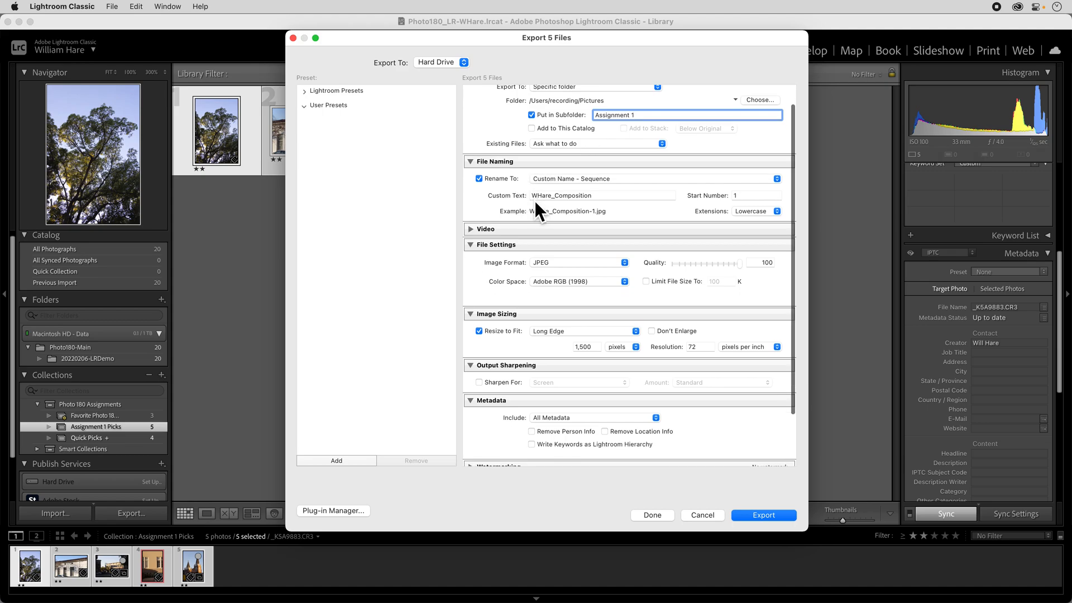
left_click(599, 166)
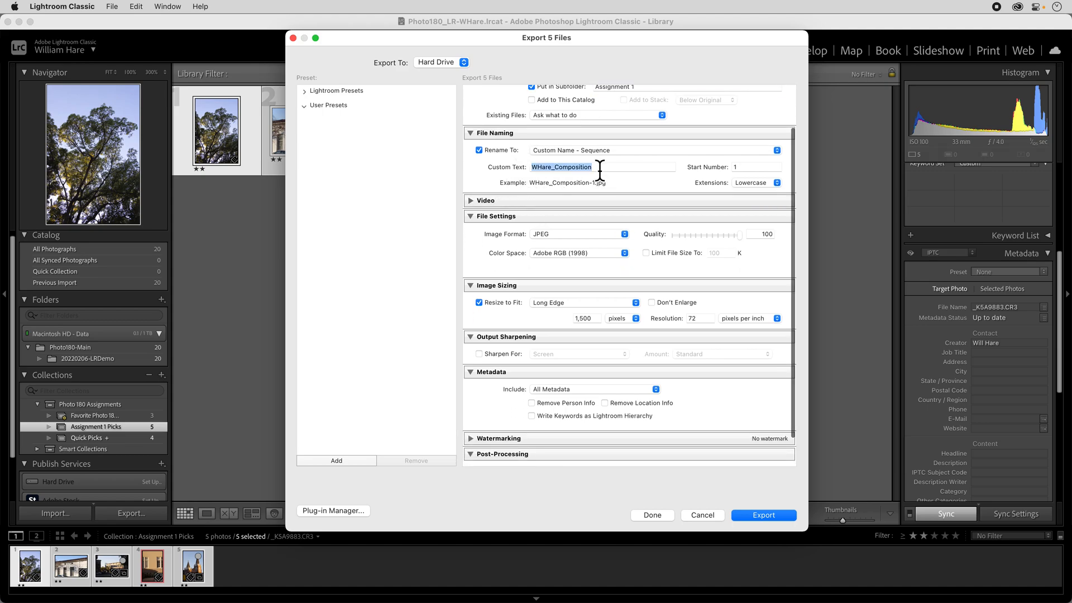
type("W")
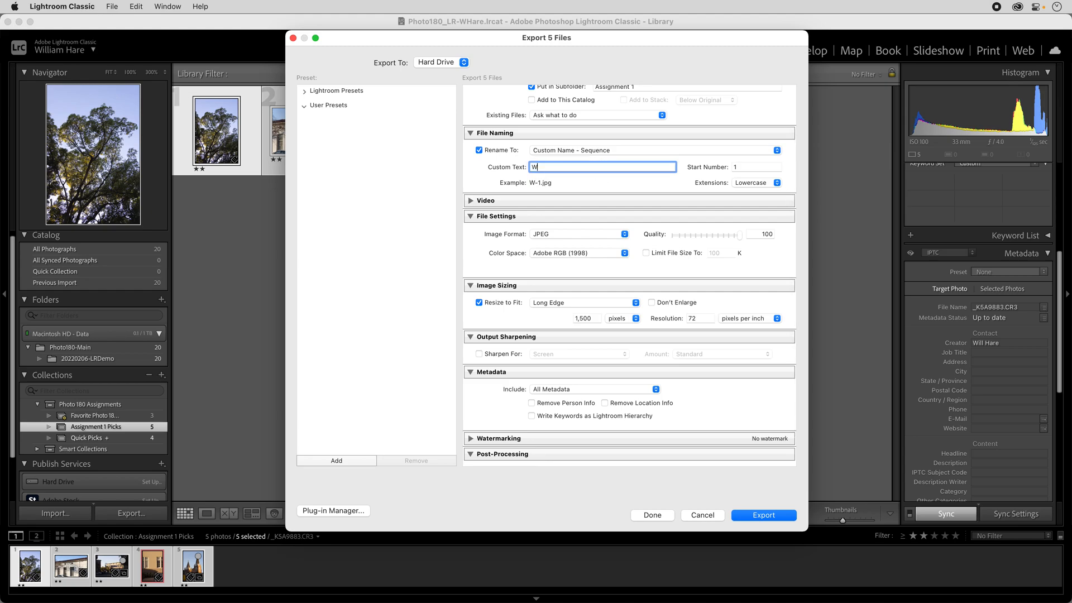
type("Hare-Assignment1-")
key("BackSpace")
key("Left")
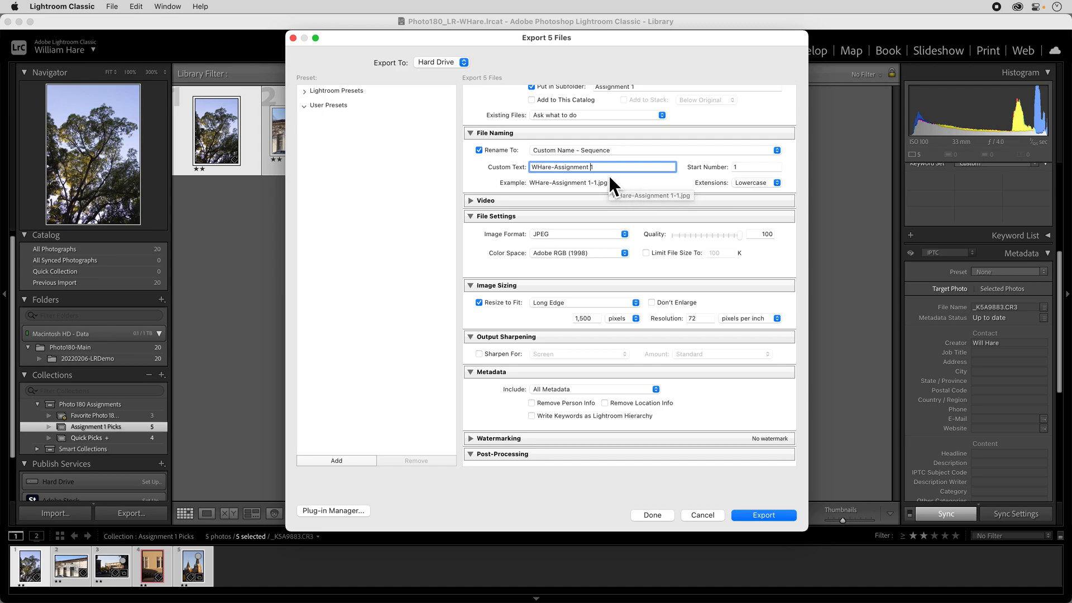
left_click(615, 149)
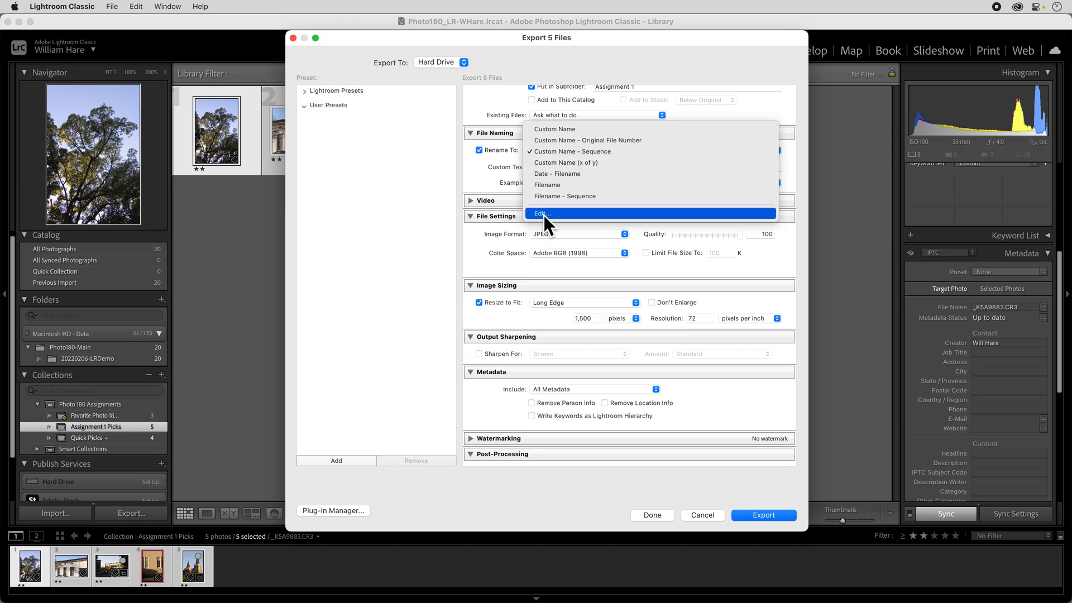
left_click(496, 179)
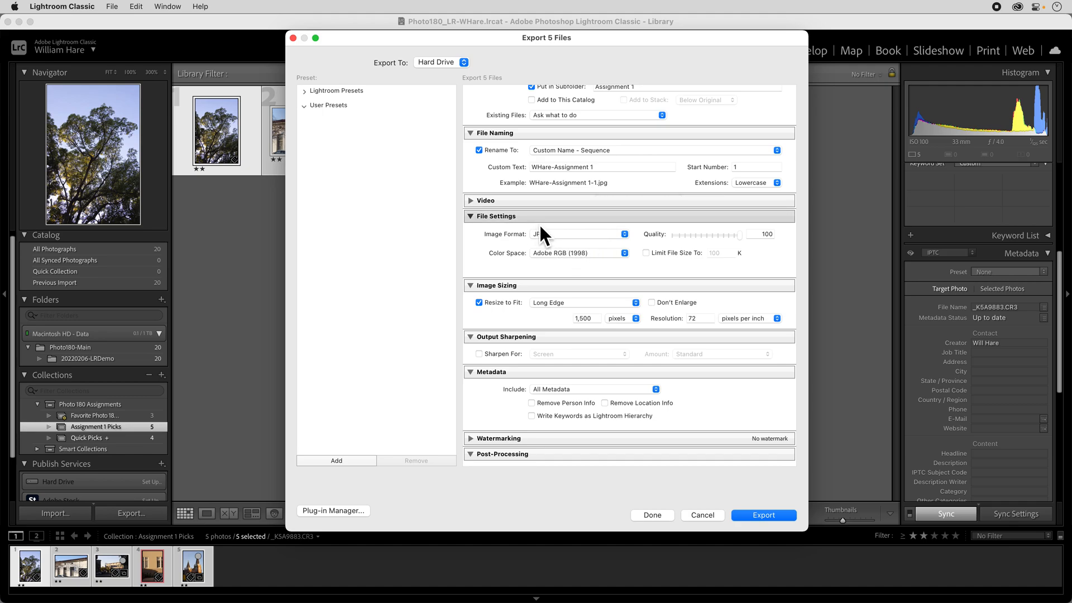
- Choose JPEG as the image format and Adobe RGB (1998) as the color space
left_click(564, 235)
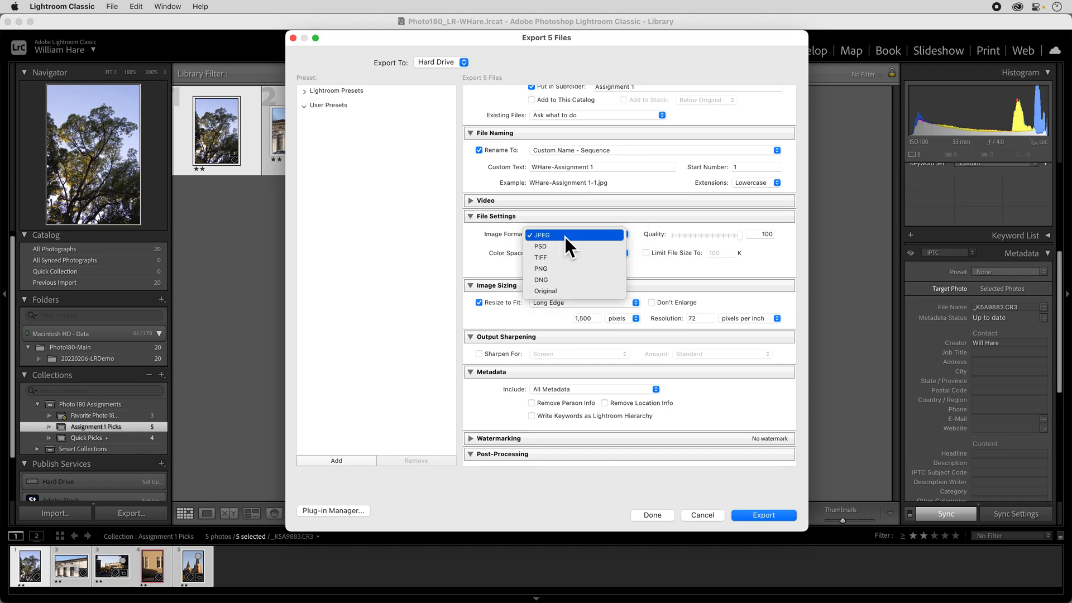
left_click(555, 234)
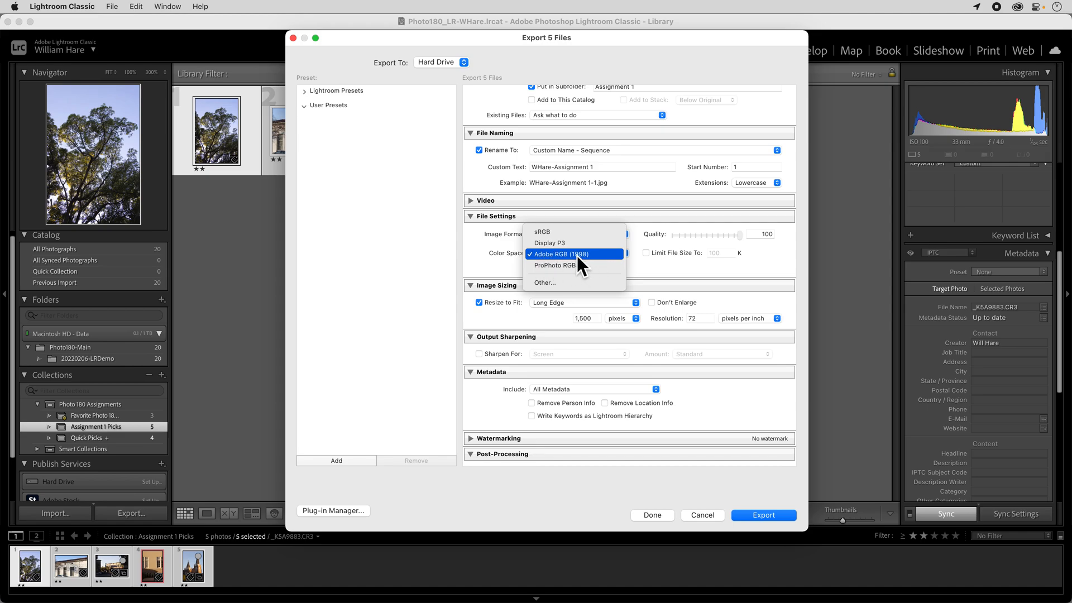
left_click(577, 256)
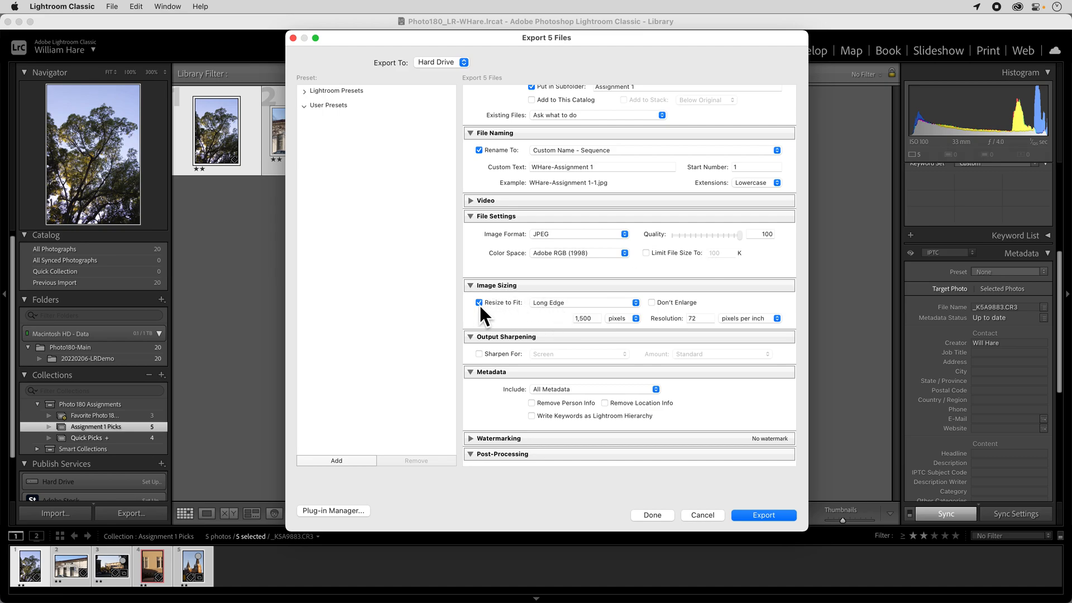
- Size the exported images to a long edge of 1,500 pixels at a resolution of 72 pixels per inch
left_click(563, 306)
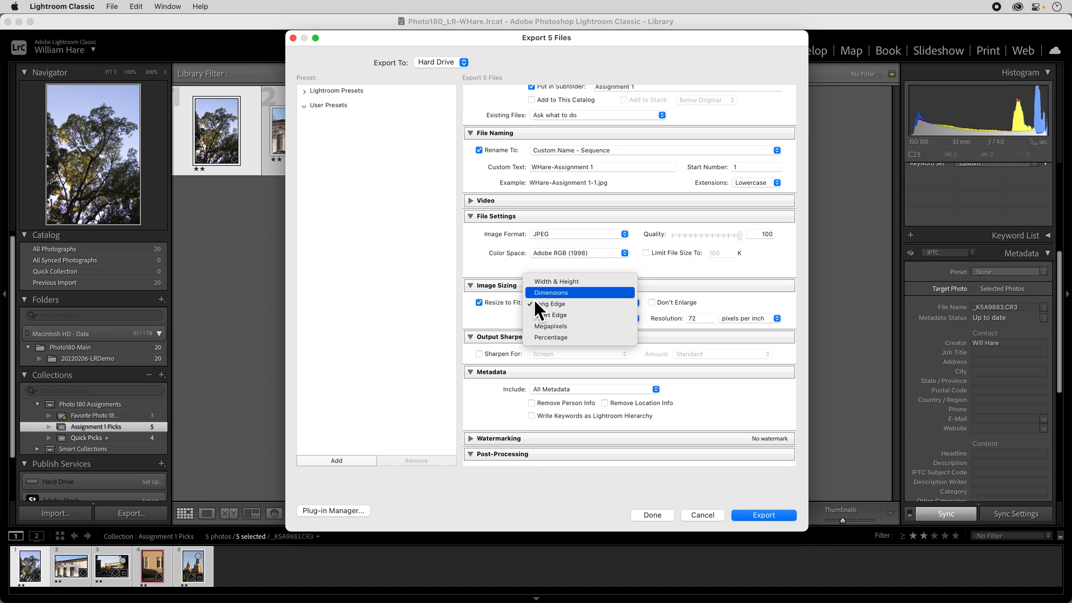
left_click(548, 306)
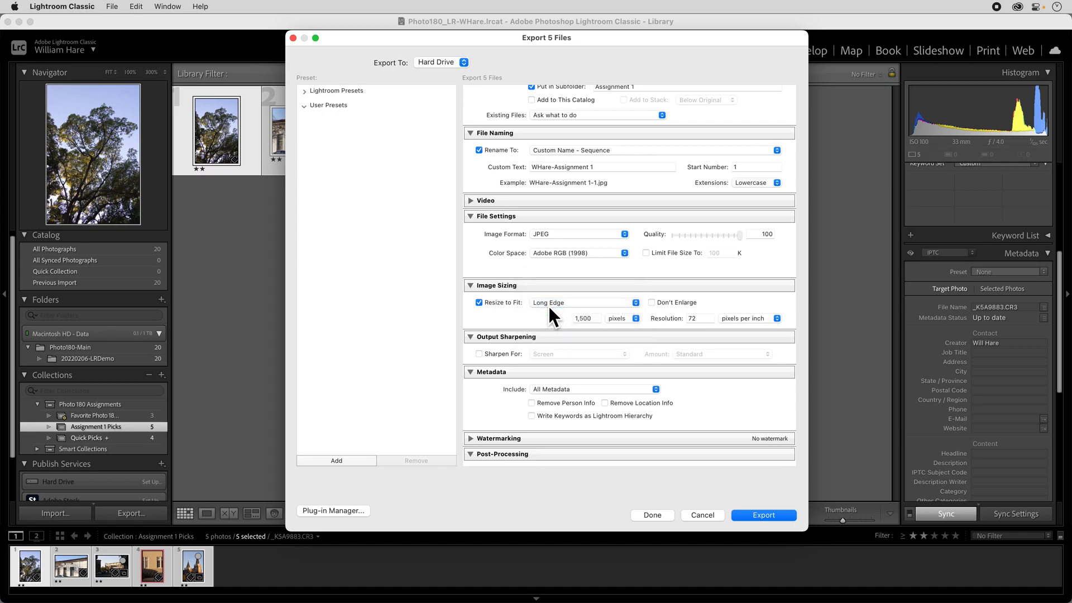
double_click(587, 319)
scroll(574, 327, "down", 1)
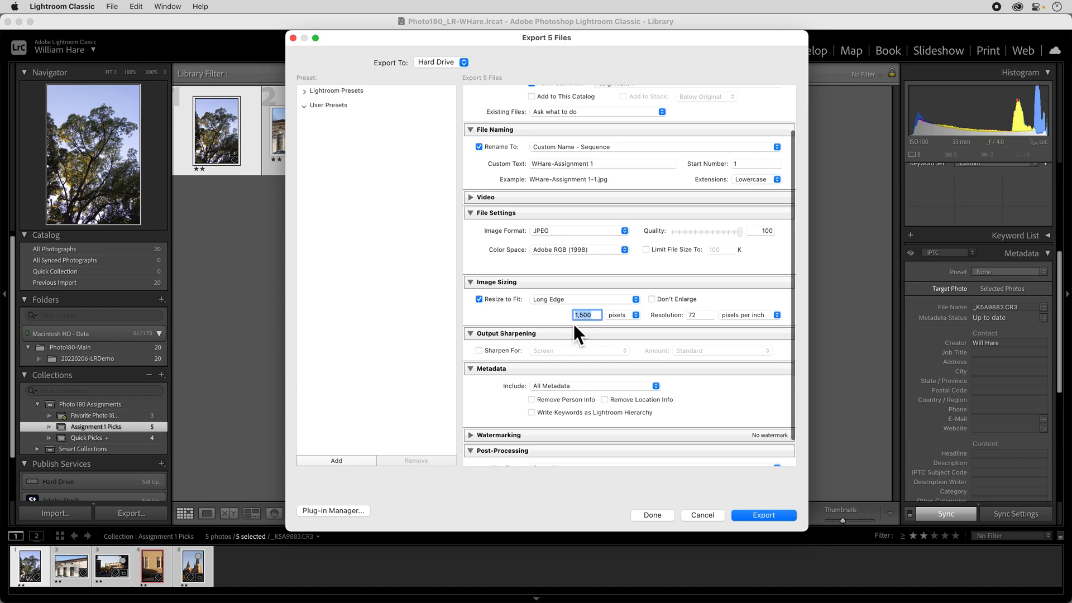
left_click(623, 320)
left_click(618, 317)
double_click(704, 323)
left_click(751, 321)
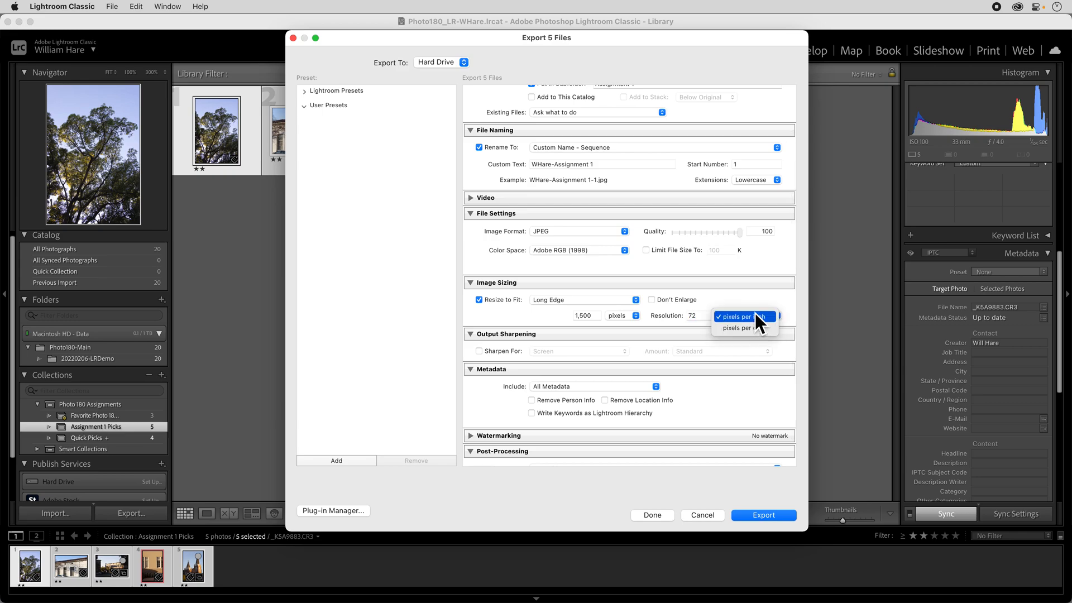
left_click(755, 314)
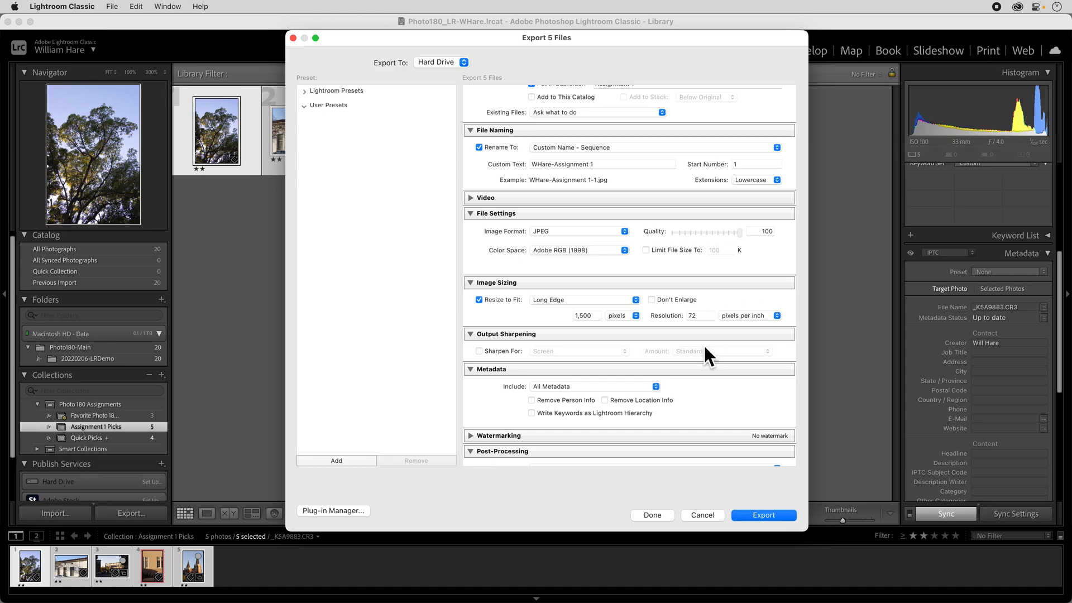
- Review the output sharpening and metadata settings and the available after-export actions
scroll(705, 347, "down", 1)
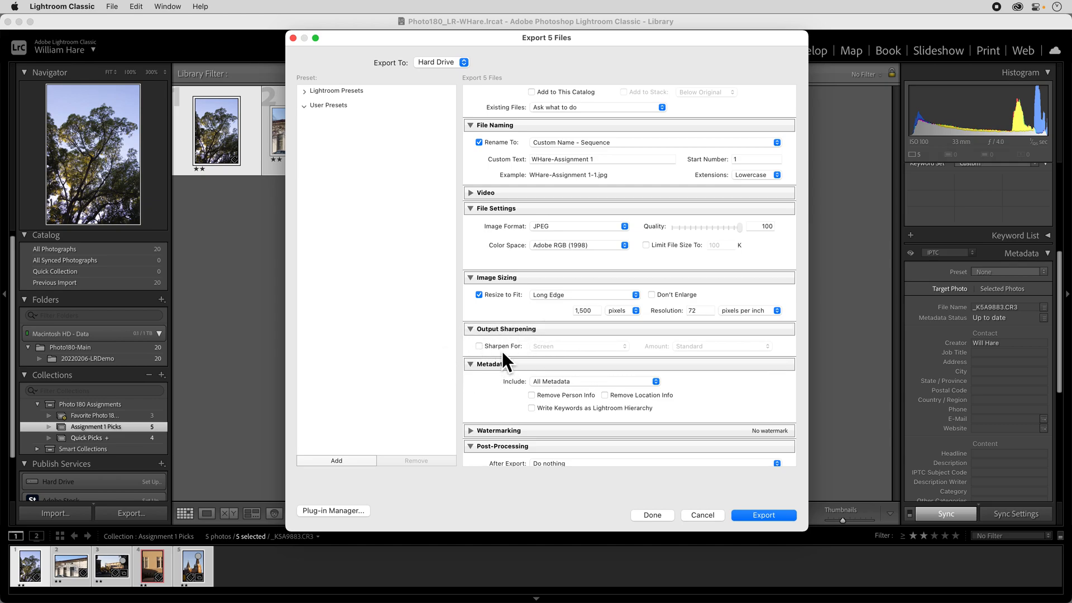
scroll(545, 353, "down", 2)
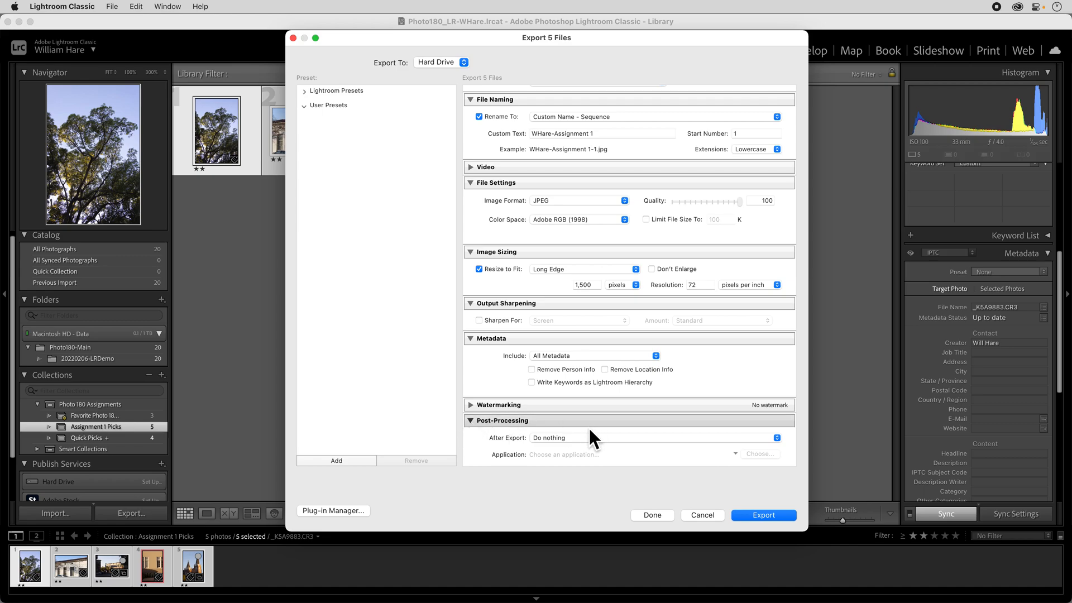
left_click(566, 437)
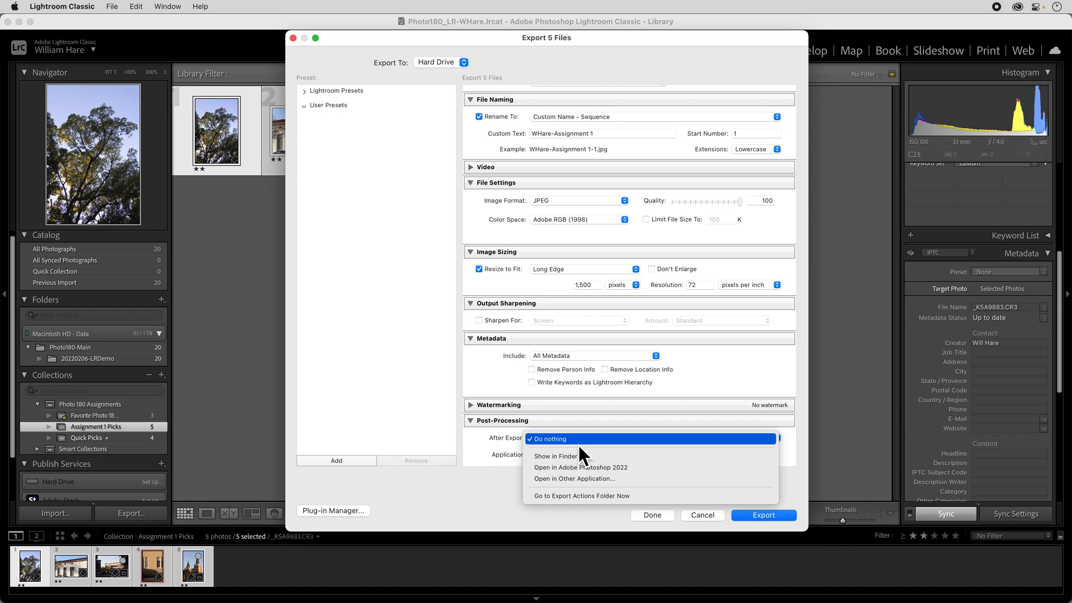
left_click(483, 434)
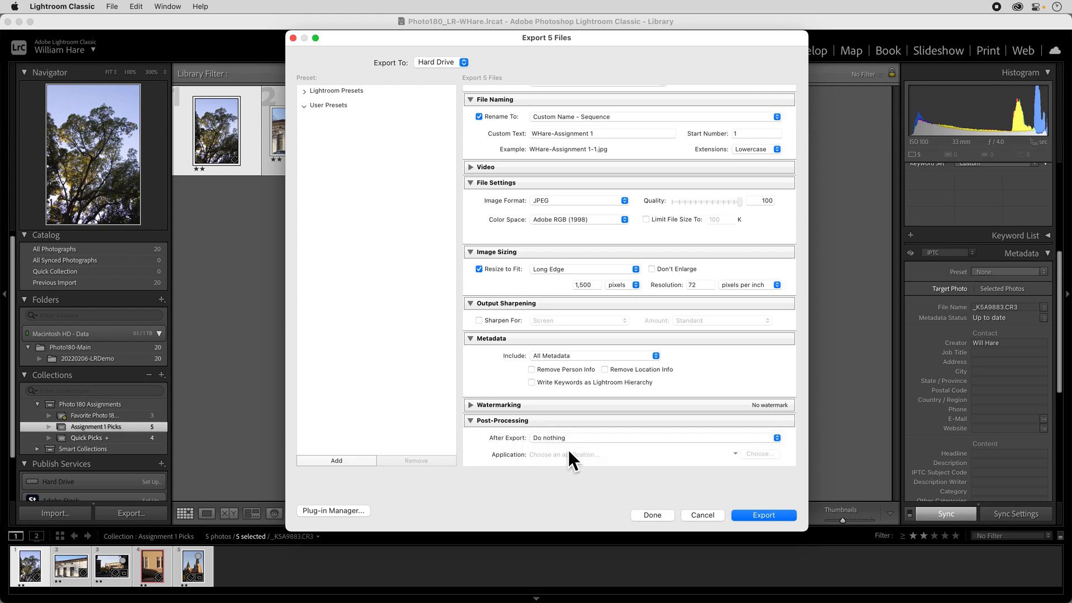
- Save the export settings as a user preset named "Assgiment Export" and select it
scroll(611, 198, "up", 3)
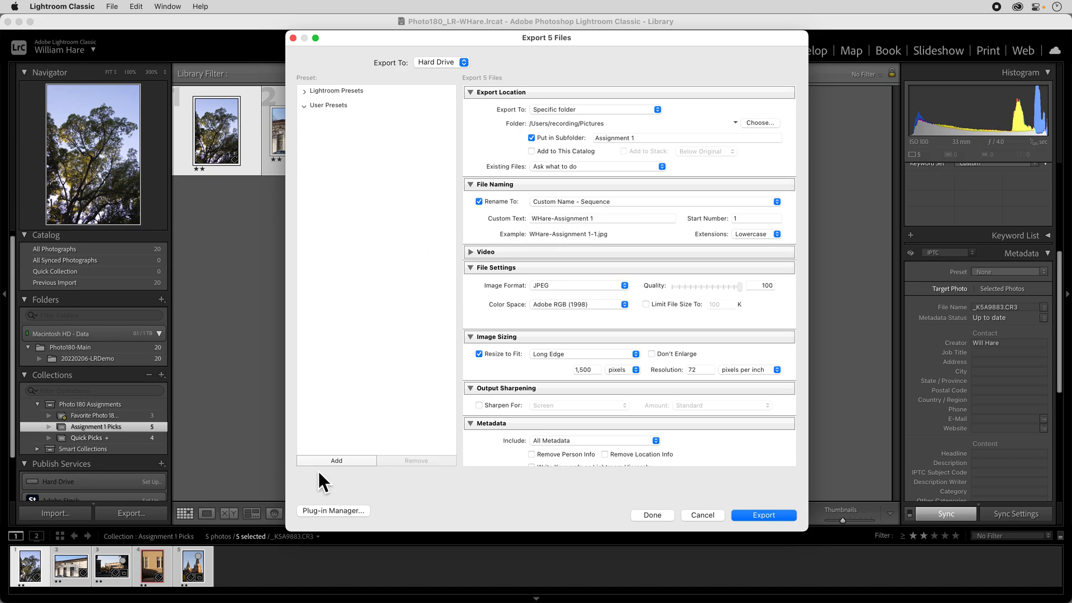
left_click(344, 459)
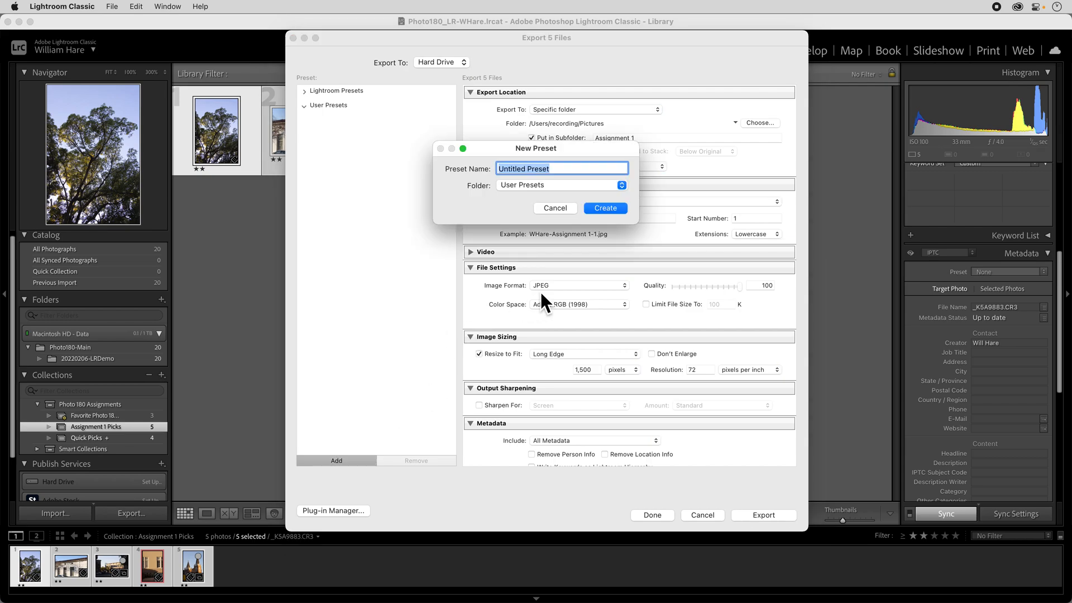
type("Assgiment Export")
left_click(606, 207)
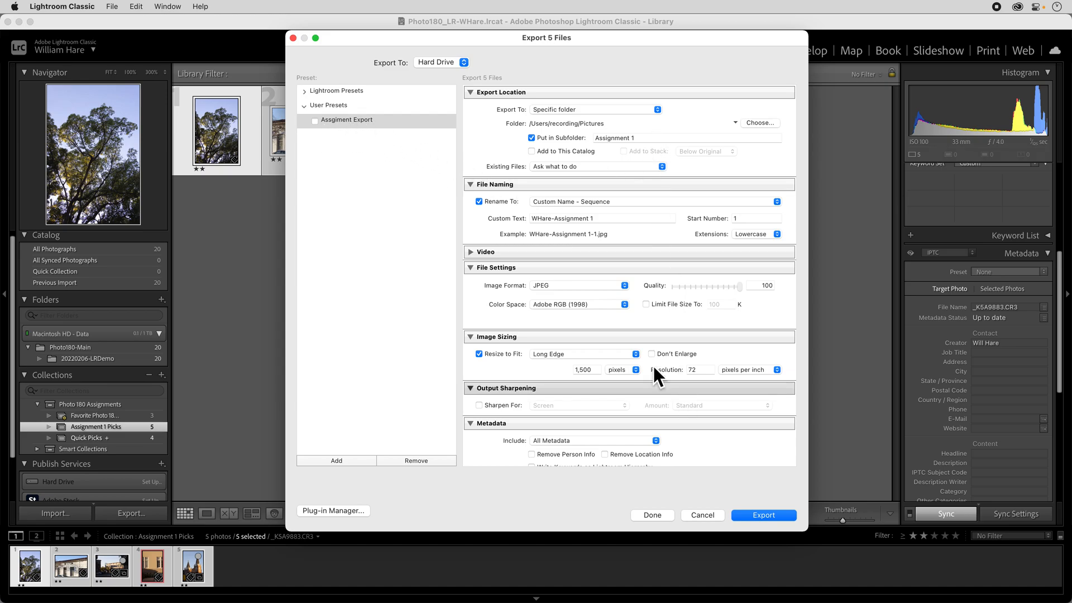
left_click(360, 122)
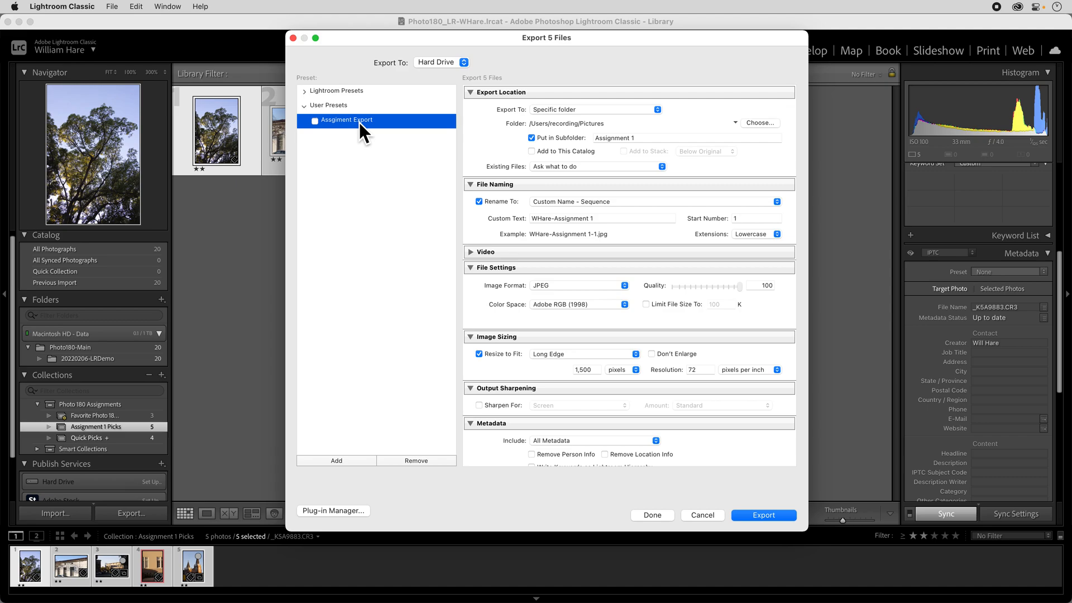
- Check the subfolder name and custom file-name text, and export the five selected photos with the "Assgiment Export" settings
left_click(640, 137)
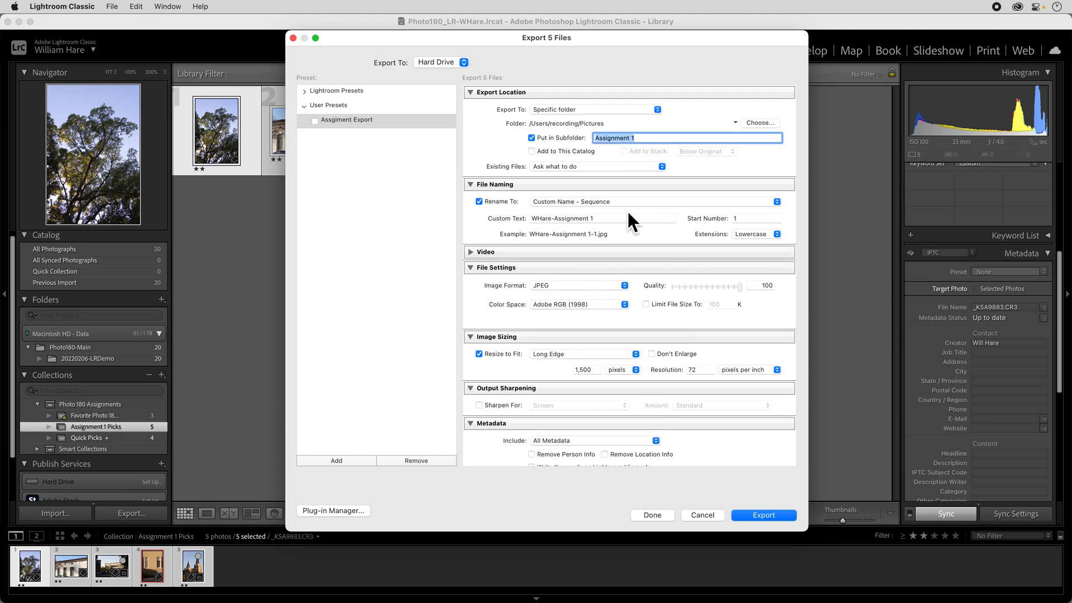
left_click(602, 218)
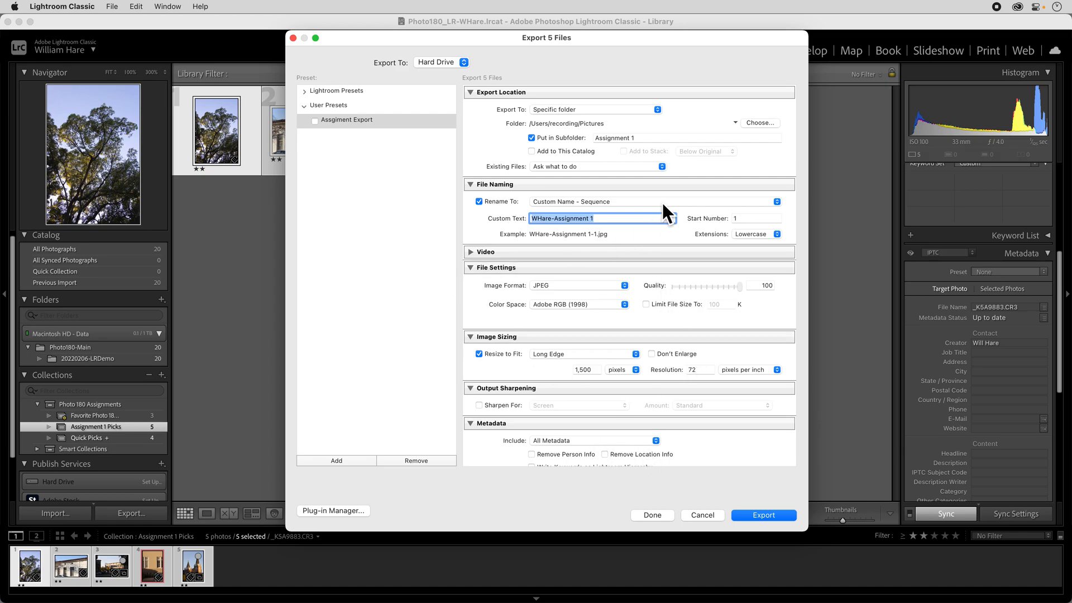
left_click(771, 520)
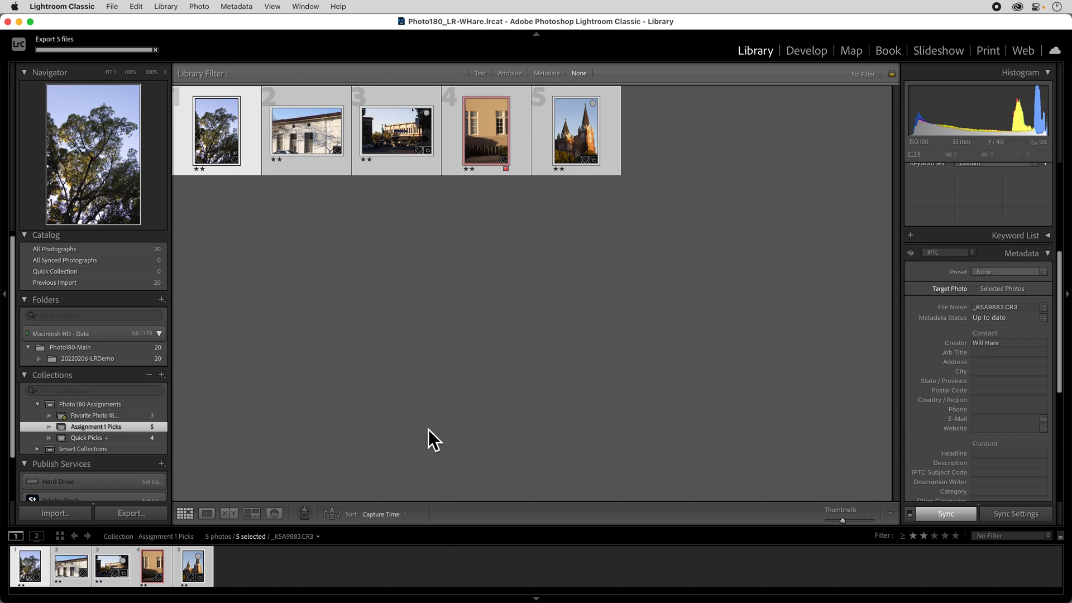
- Switch to Finder and open the exported Assignment 1 folder inside Pictures
key("super+Tab")
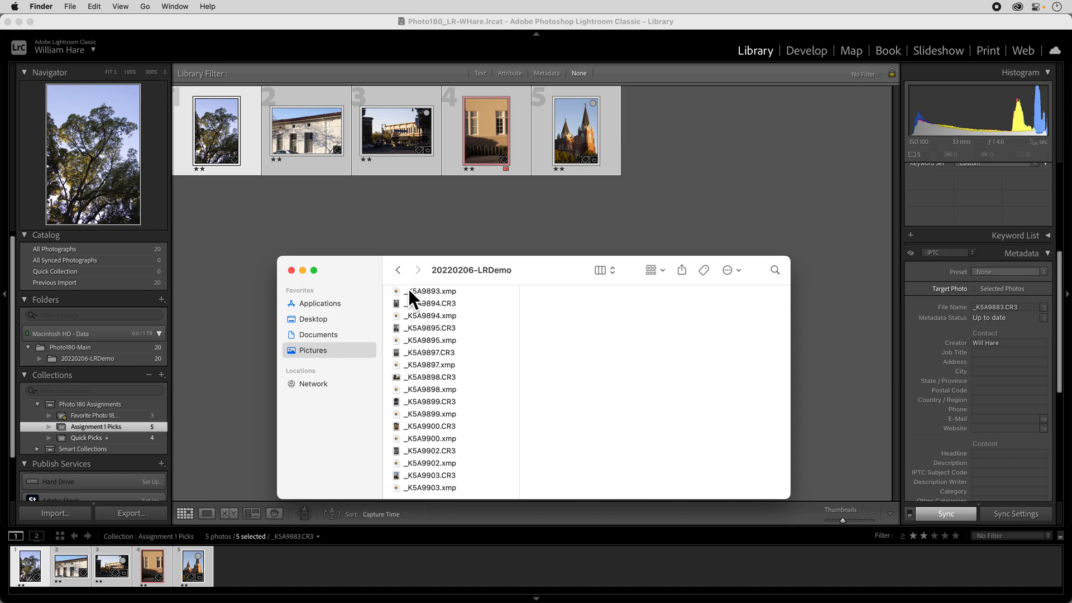
left_click(329, 353)
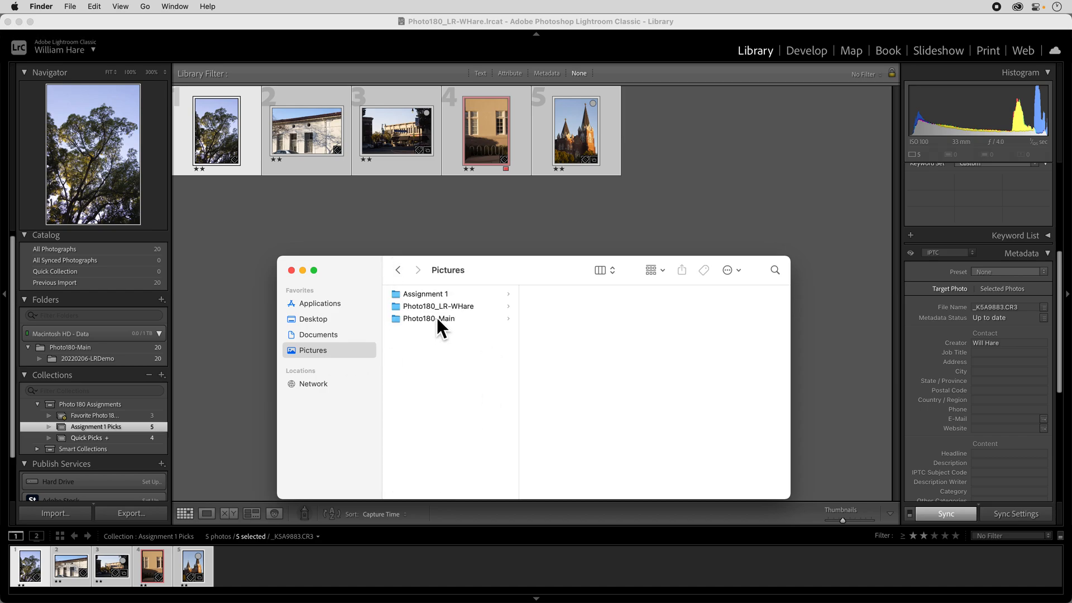
left_click(420, 295)
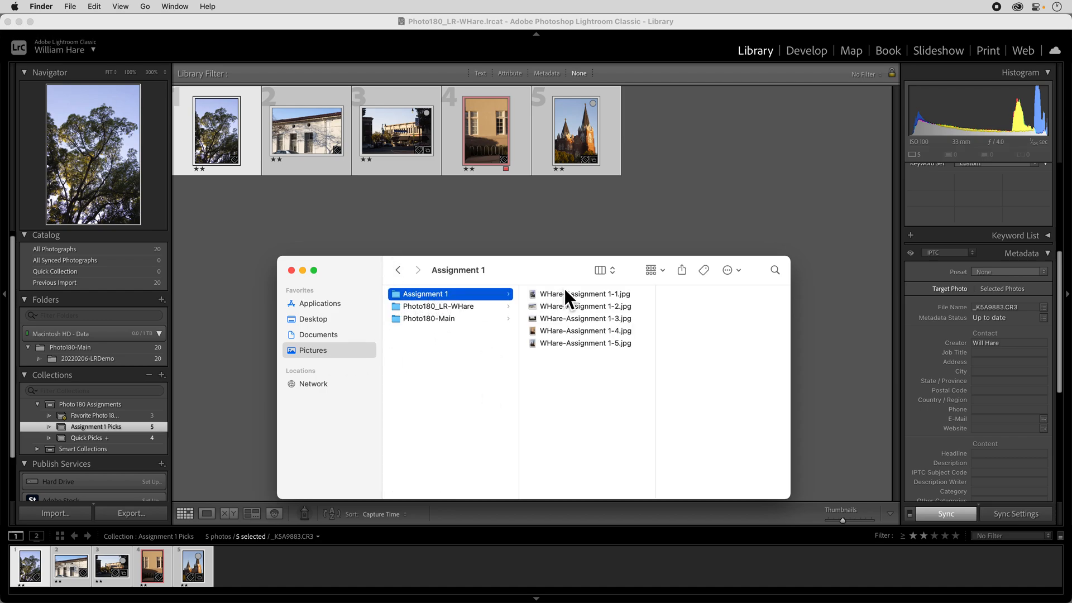
- Rename the first exported JPEG in the Assignment 1 folder so its name ends in "Assignment 1-1A"
left_click(619, 296)
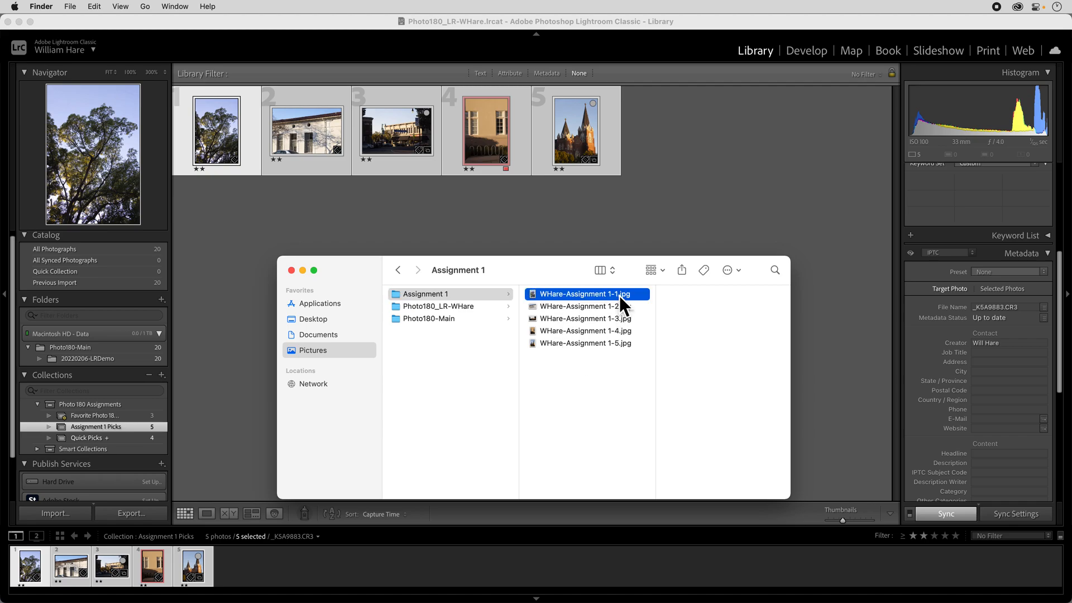
left_click(620, 298)
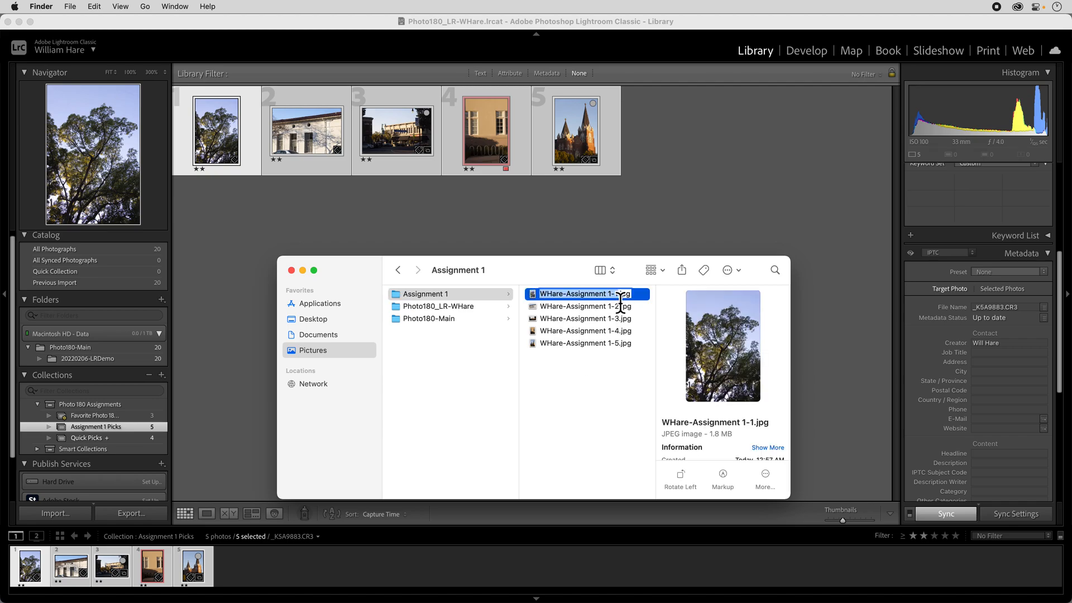
key("Right")
type("A")
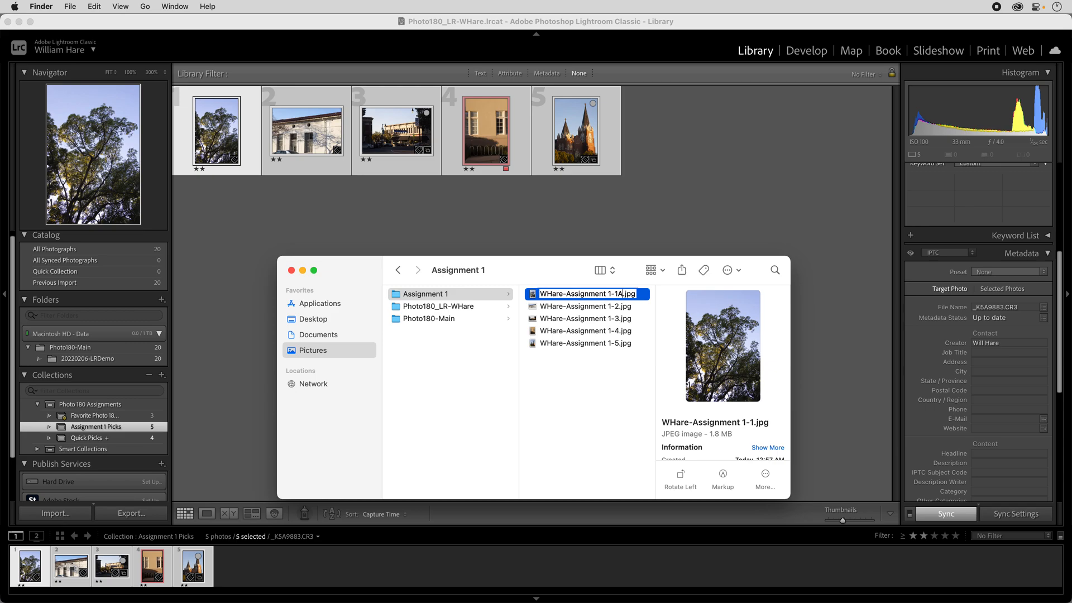
- Rename the second exported JPEG, the white building photo, so its name ends in "Assignment 1-1B"
left_click(621, 308)
left_click(621, 308)
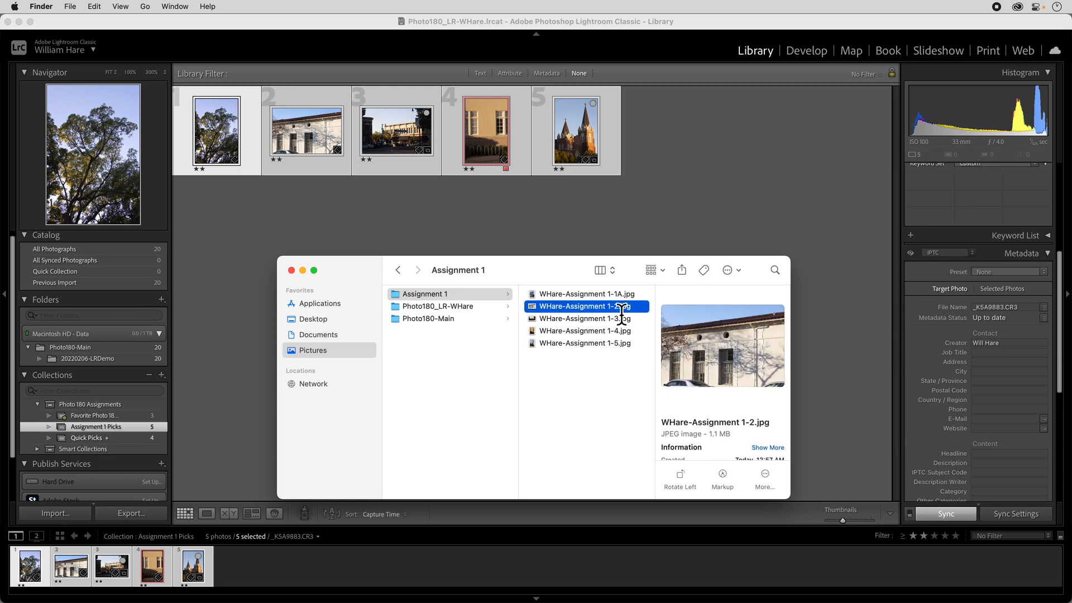
key("BackSpace")
type("1B")
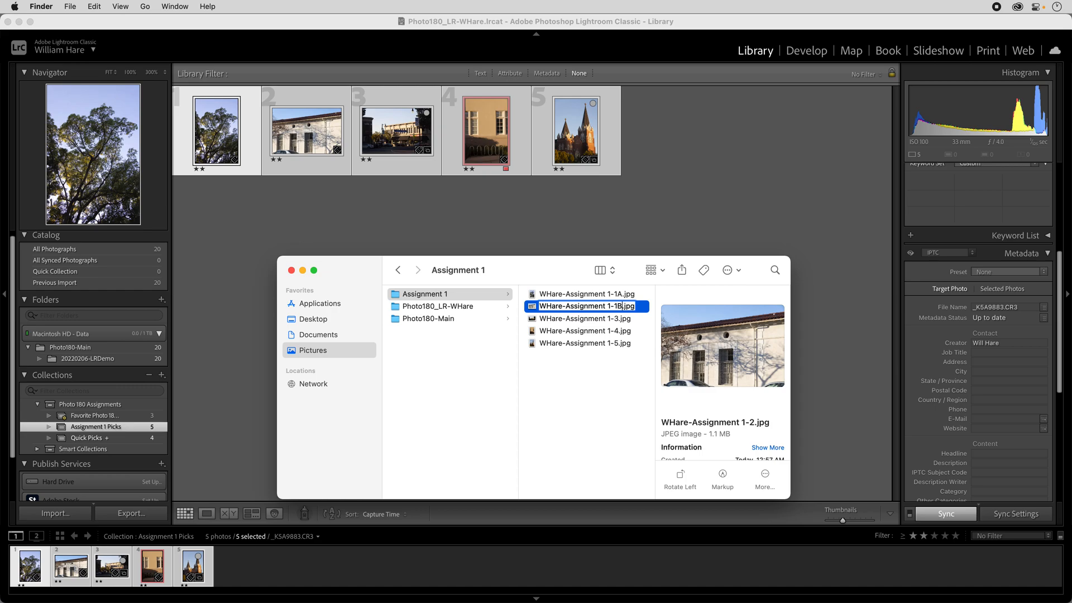
left_click(619, 320)
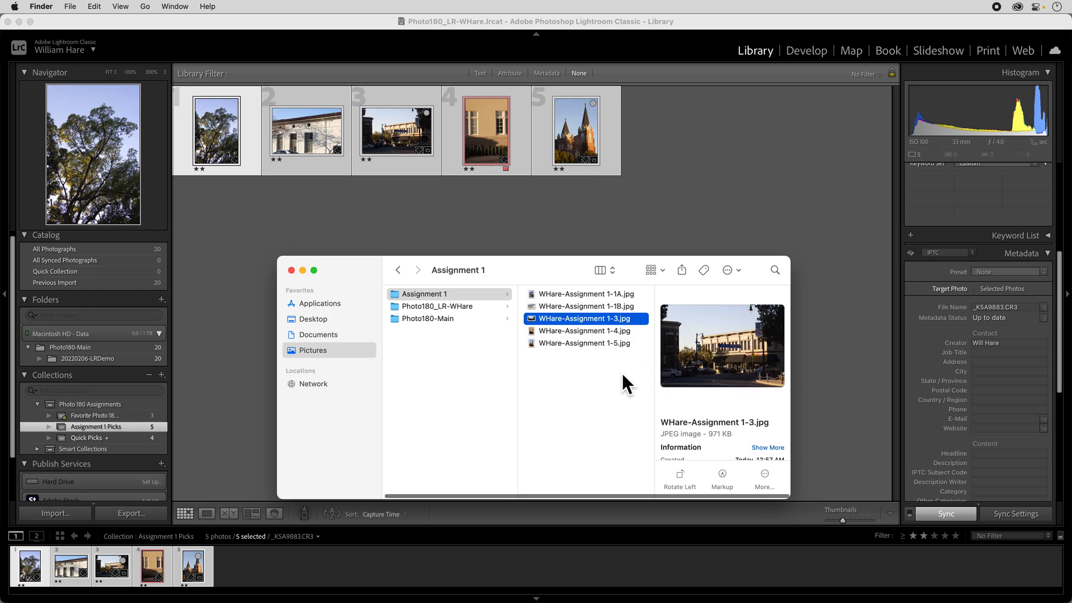